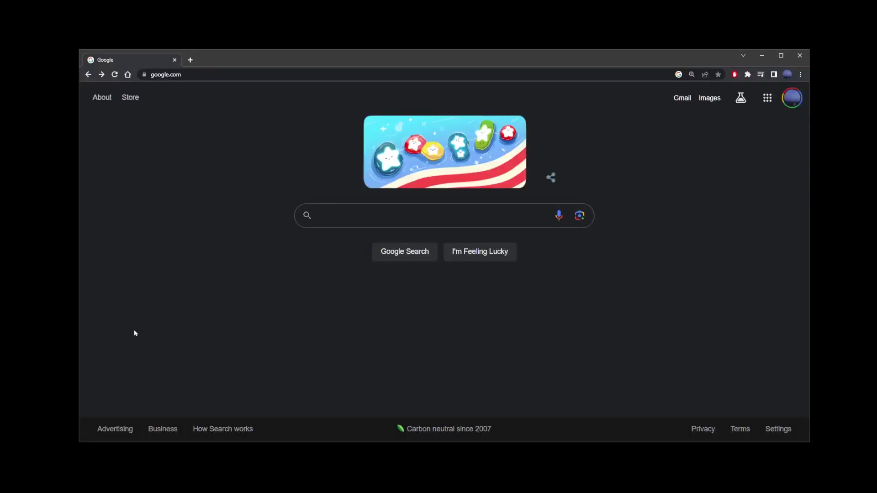
Search Google for 'mingw gnu compiler'.
click(327, 211)
text(mingw)
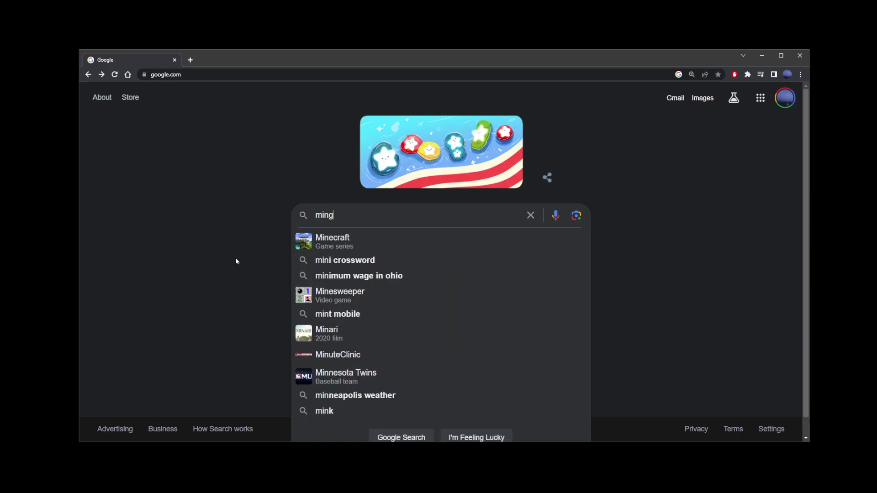
text( gnu compiler)
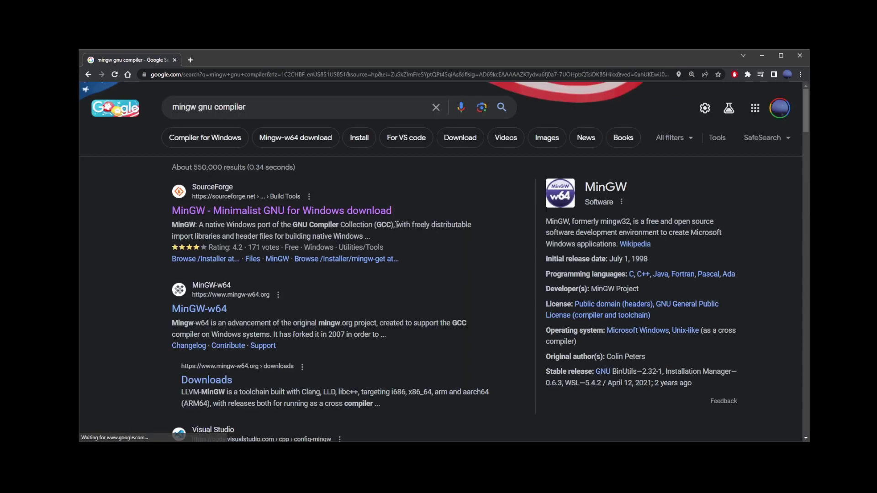
Download mingw-get-setup.exe from the SourceForge MinGW project page and launch it.
click(240, 212)
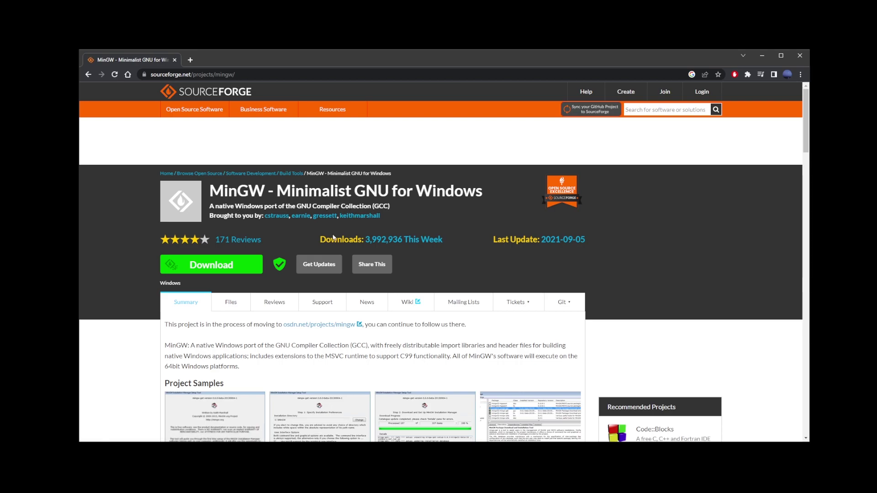
drag(320, 240, 405, 243)
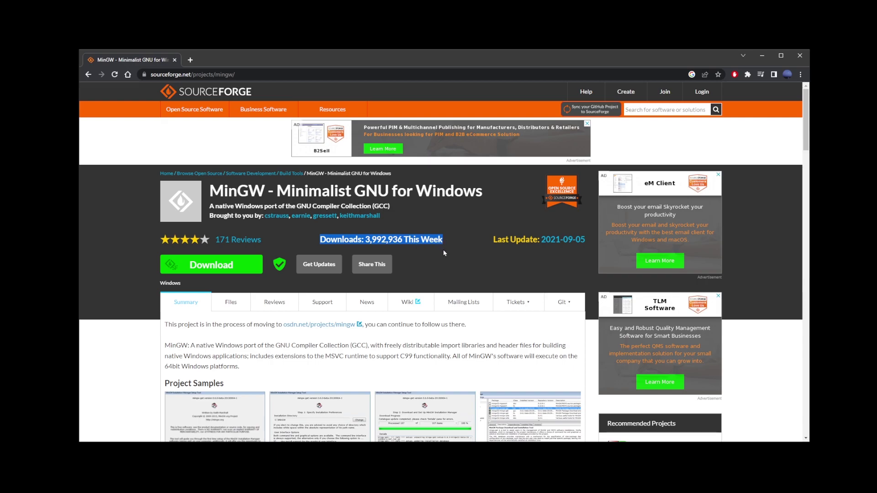
click(430, 245)
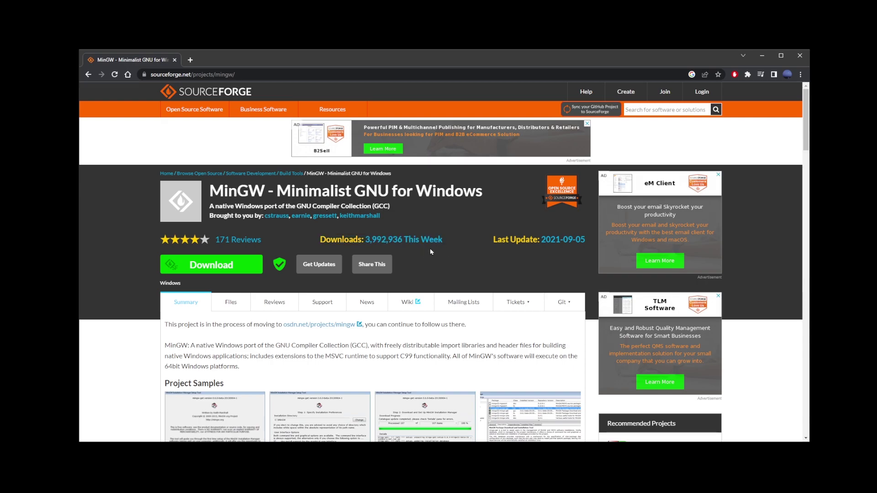
click(222, 266)
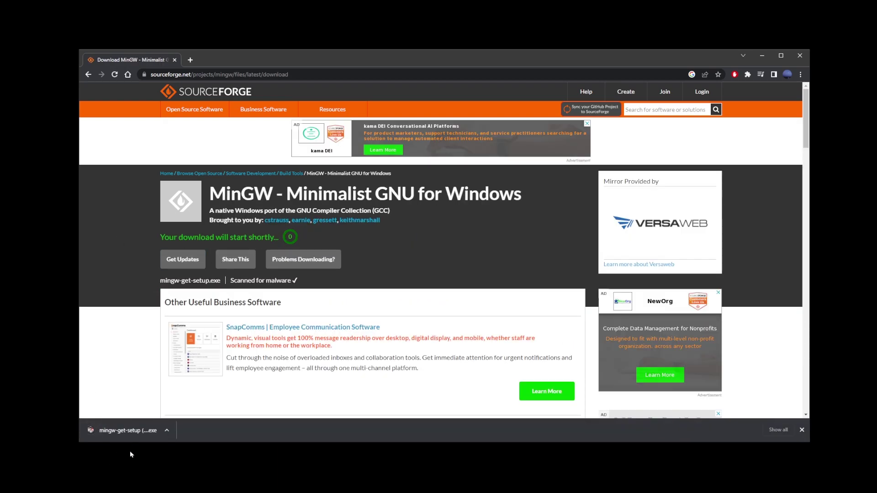
click(127, 437)
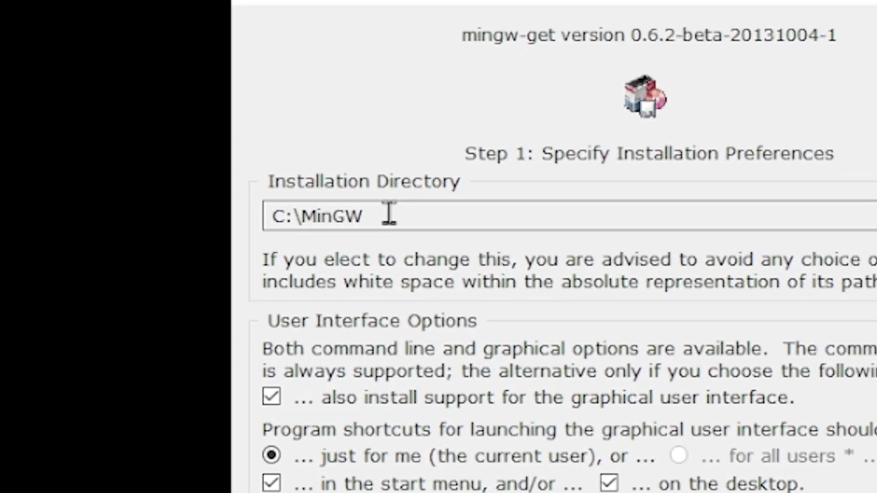
Install into C:\MinGW and let the installation manager download reach 100%.
drag(372, 215, 239, 219)
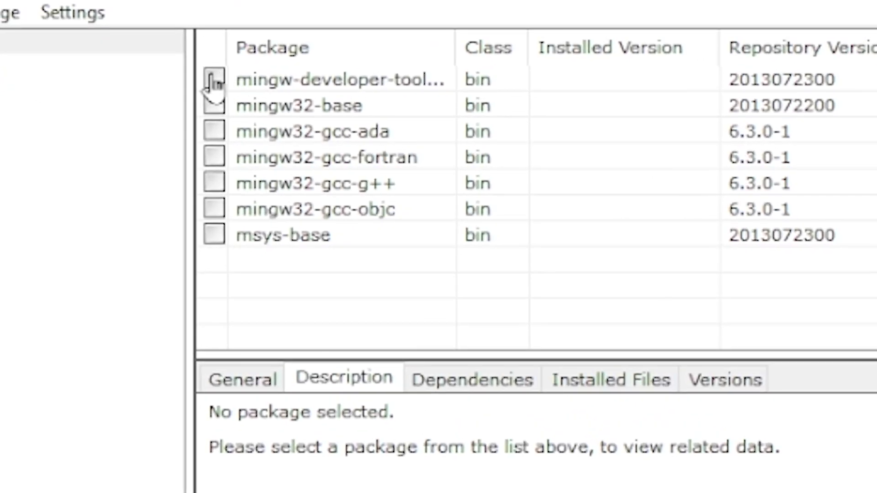
Mark mingw-developer-toolkit, mingw32-base and the gcc ada, fortran, g++ and objc packages for installation.
click(301, 141)
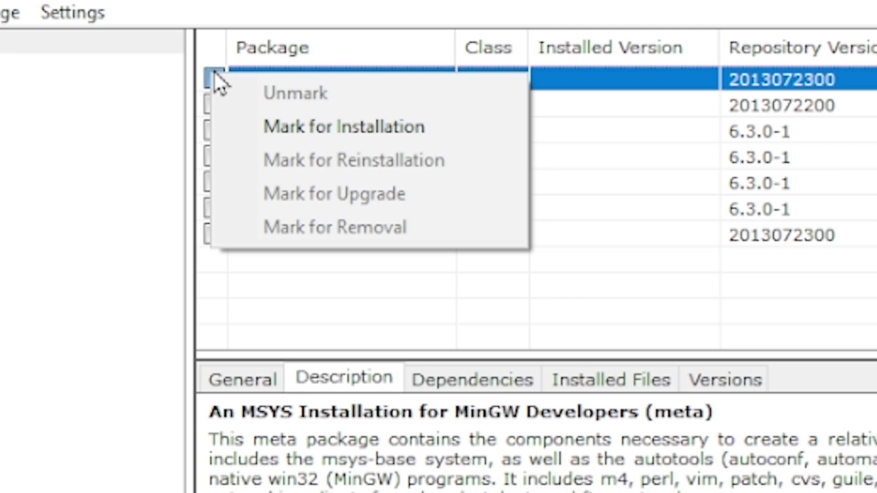
click(239, 118)
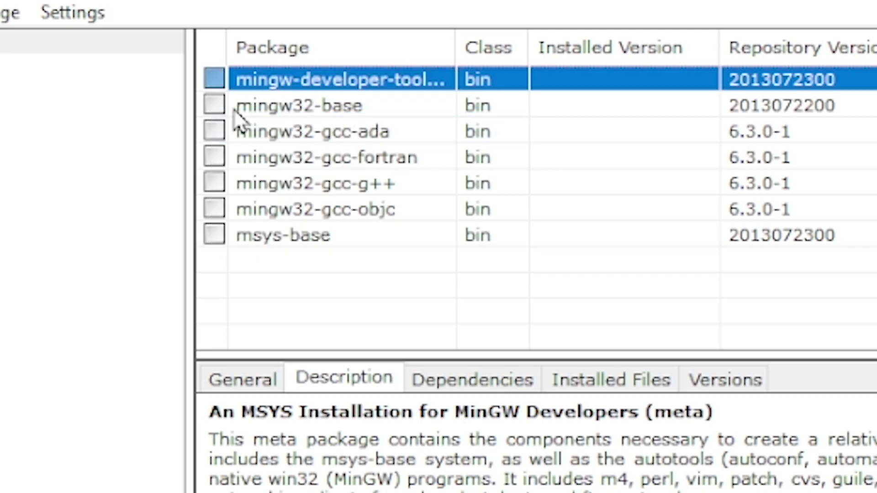
click(213, 106)
click(397, 172)
click(222, 133)
click(352, 176)
click(214, 157)
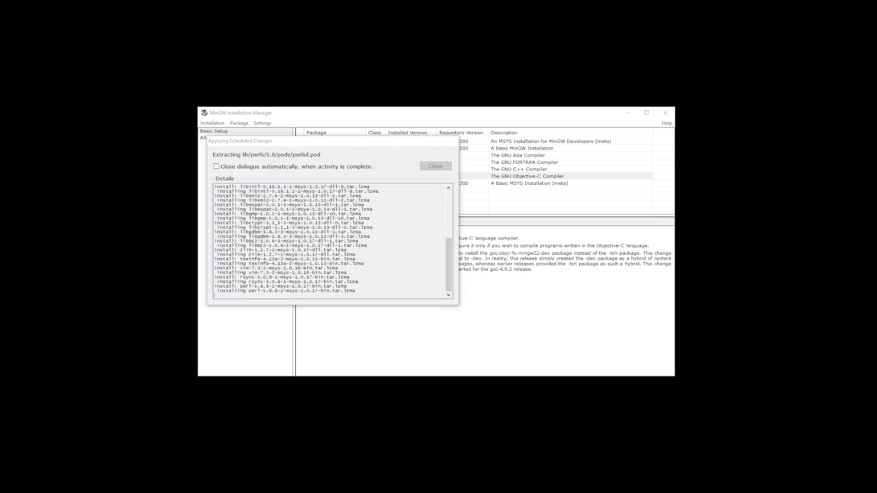
Apply the scheduled changes and move the progress window aside while gcc 6.3.0 installs.
drag(255, 141, 163, 165)
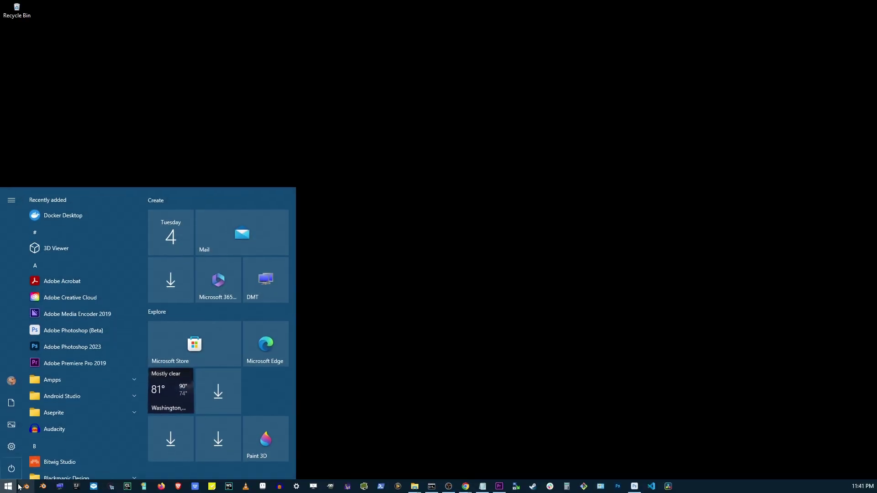
Search Start for 'environment variables' and open System Properties, centred on screen.
text(environ)
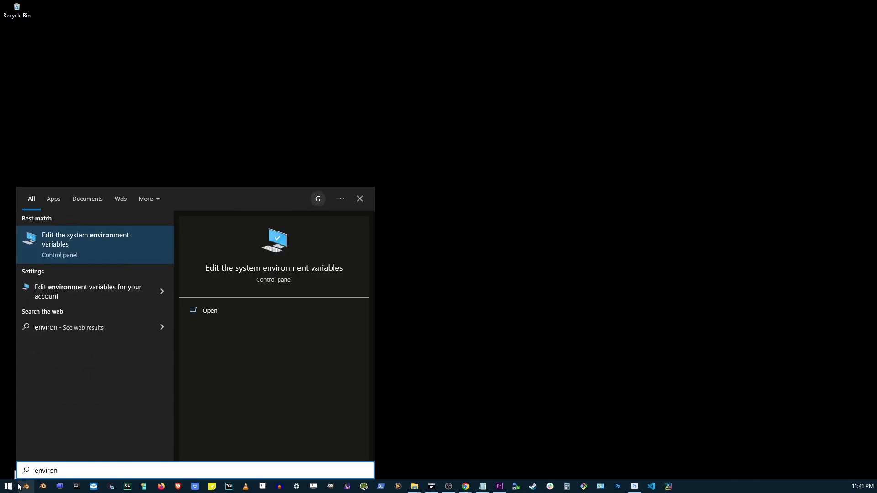
text(ment variables)
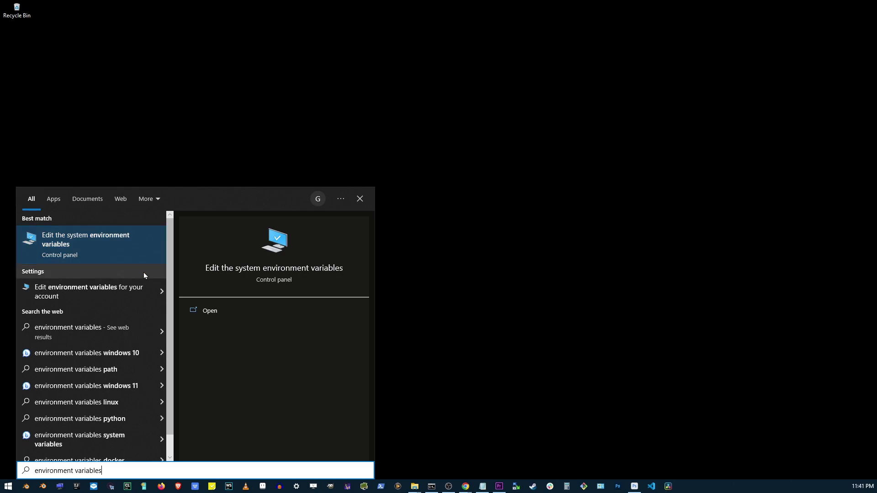
click(226, 312)
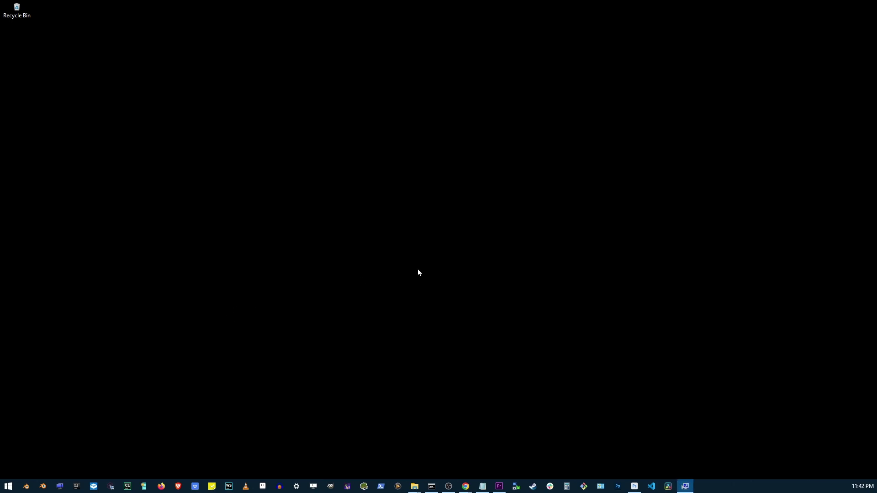
drag(530, 141, 437, 140)
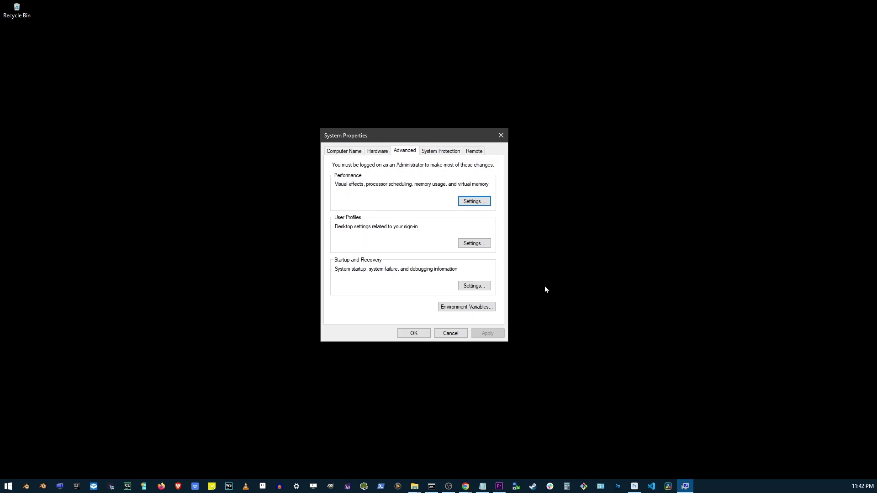
Open Environment Variables, select the system Path variable and edit it.
click(467, 307)
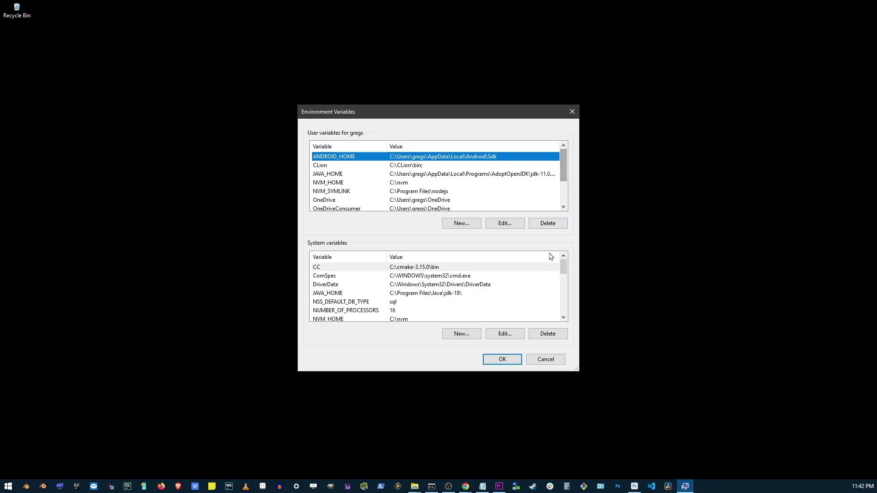
drag(564, 271, 566, 289)
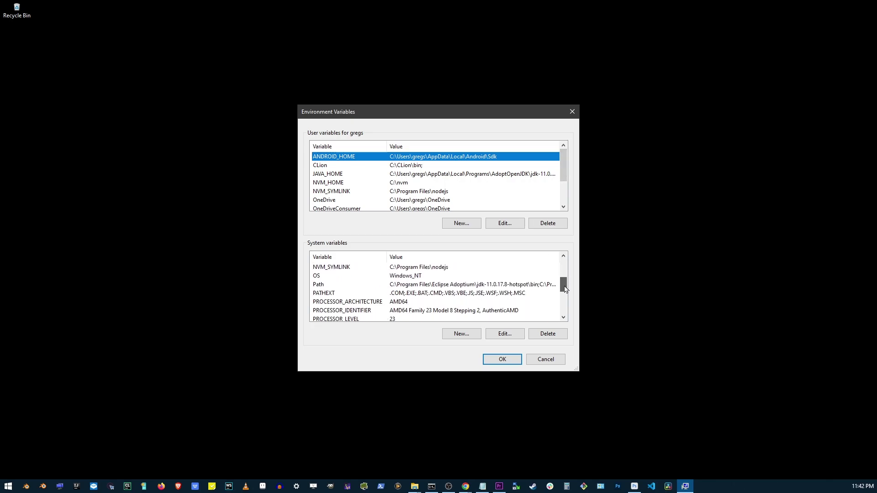
click(402, 285)
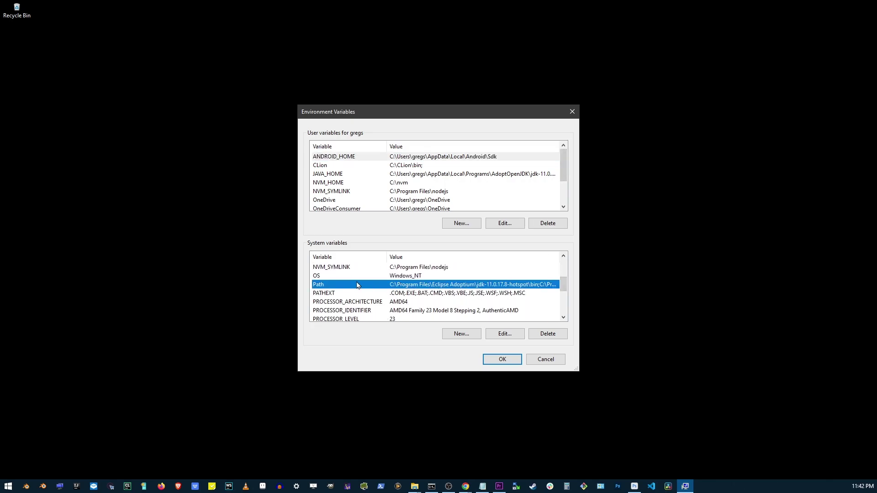
click(502, 333)
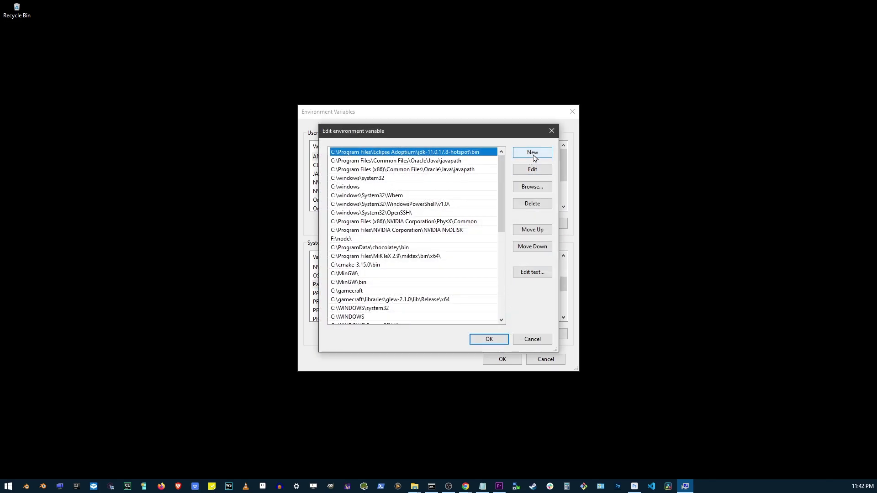
Add C:\MinGW\bin as a new entry in the system Path.
click(533, 153)
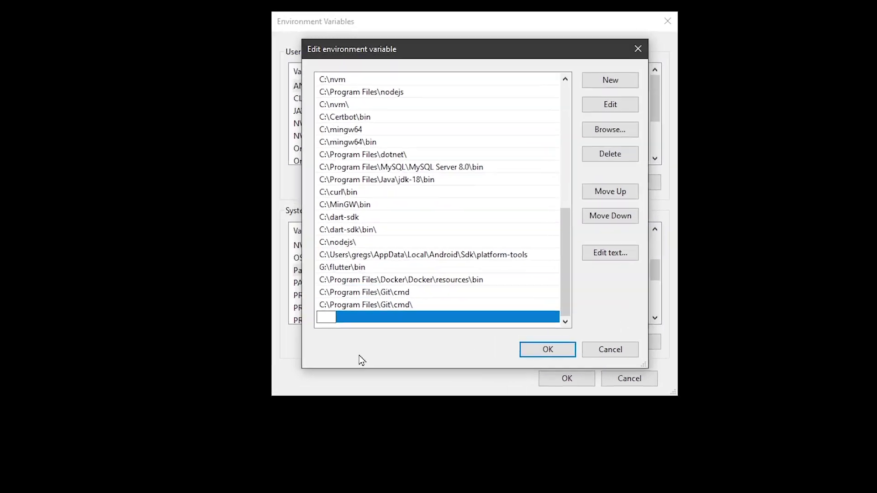
text(C:\MinGW)
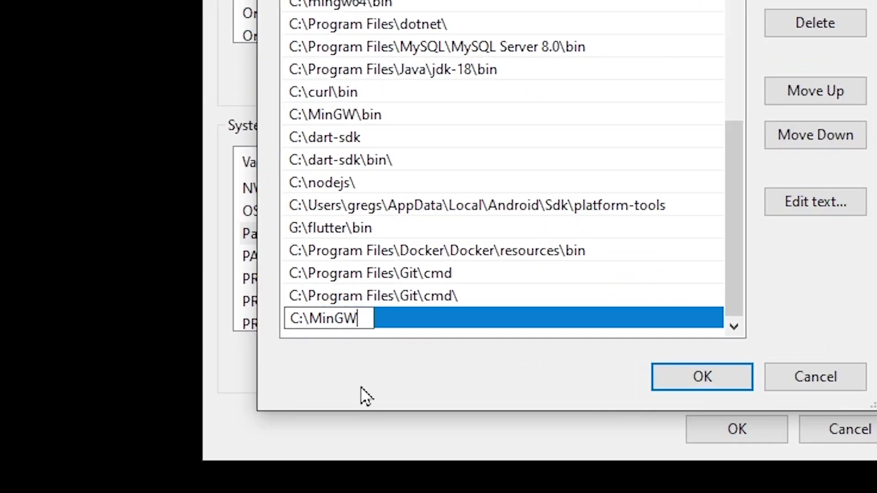
text(\)
key(ctrl+a)
key(End)
text(bin)
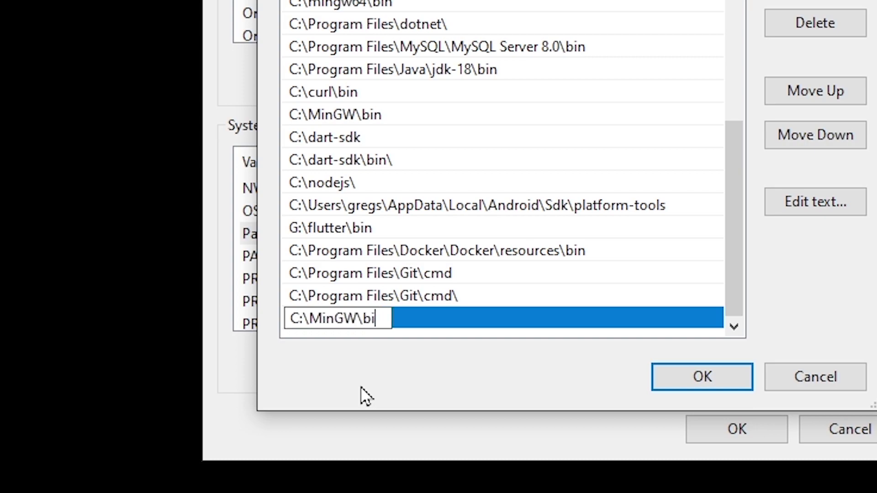
key(shift+Left)
key(shift+Left)
key(shift+Left)
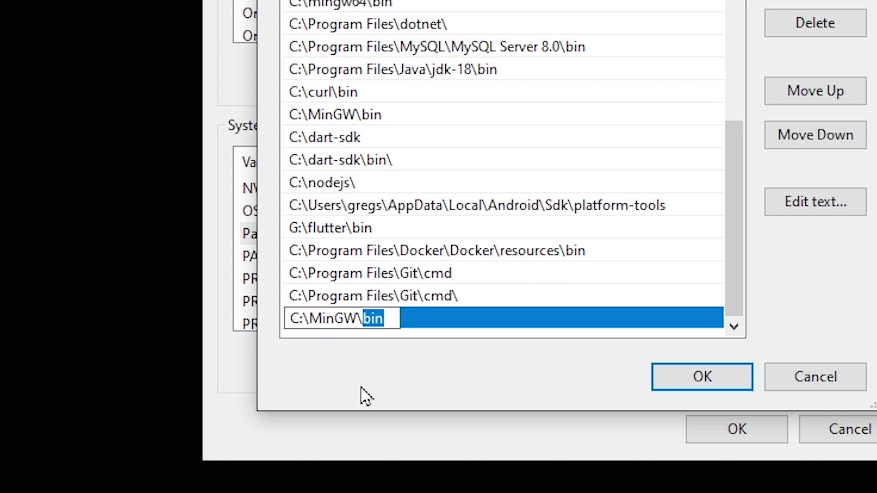
key(End)
key(Return)
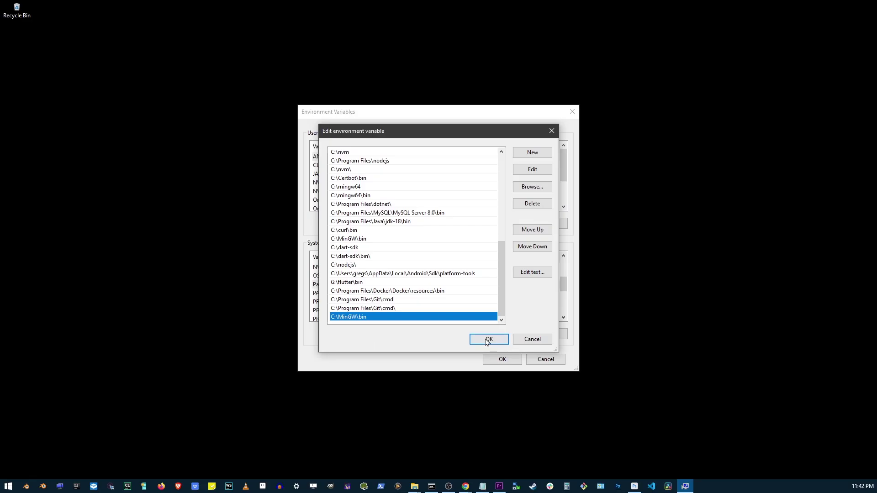
Confirm and close the Path editor, Environment Variables and System Properties.
click(702, 377)
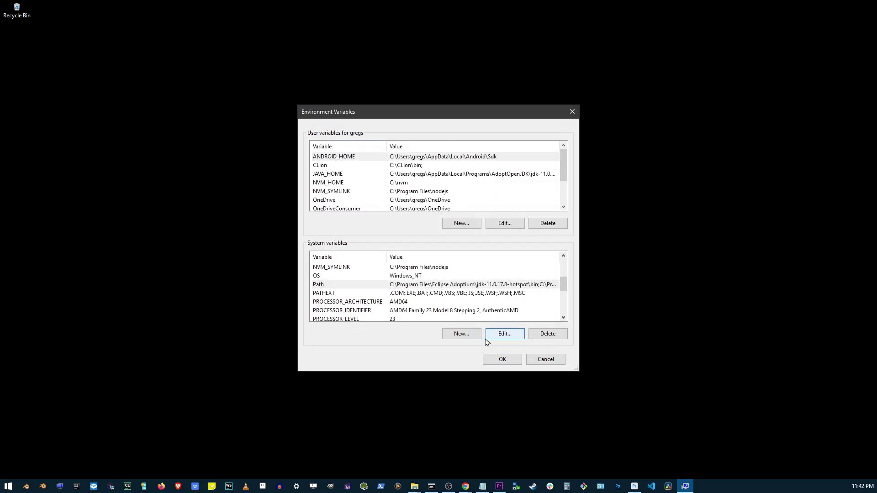
click(509, 359)
click(422, 336)
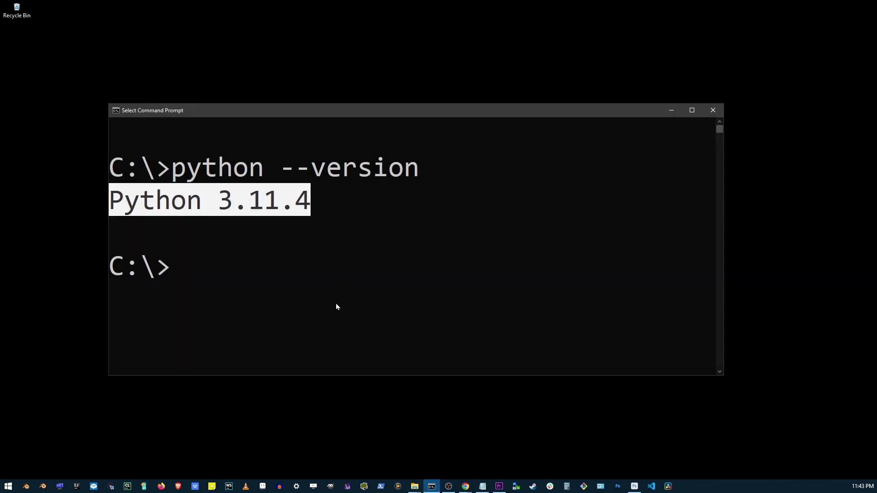
Clear the console, run g++ --version, and highlight the GCC-6.3.0-1 version line.
text(cls)
key(Return)
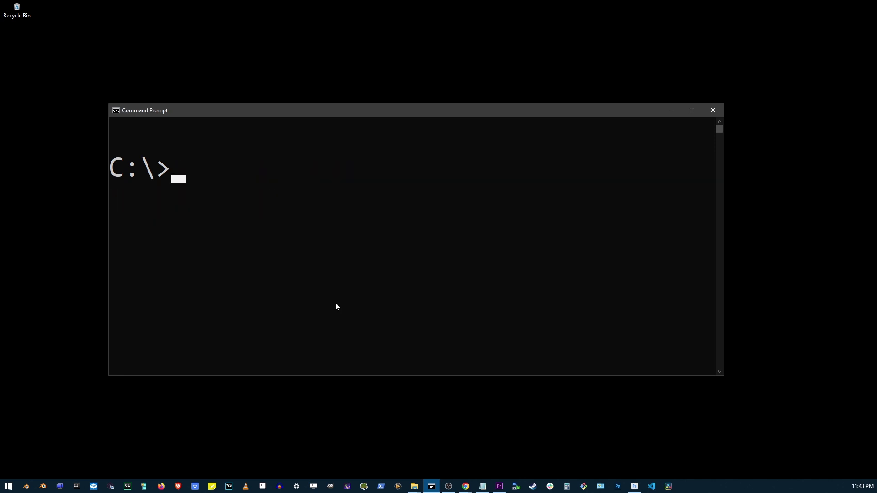
text(g)
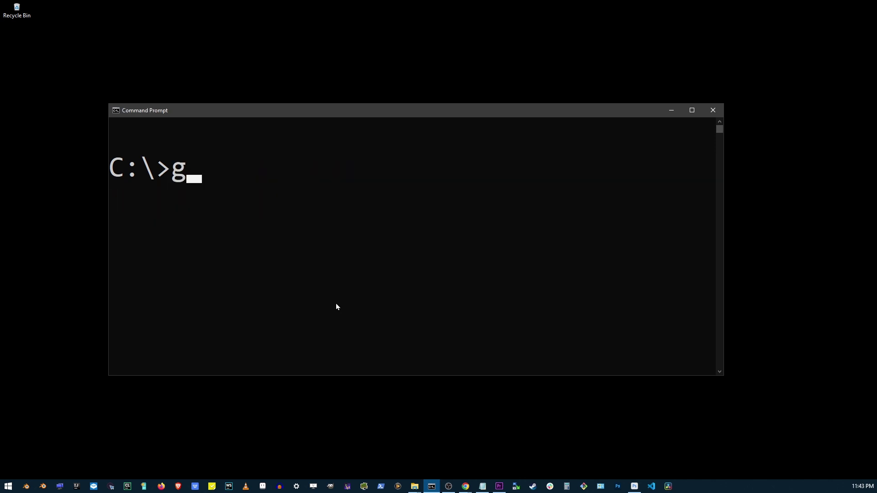
text(++ --version)
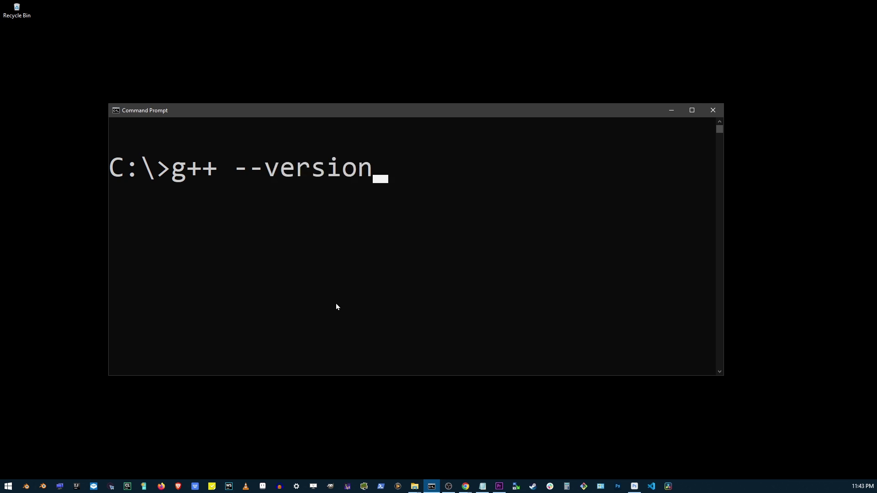
key(Return)
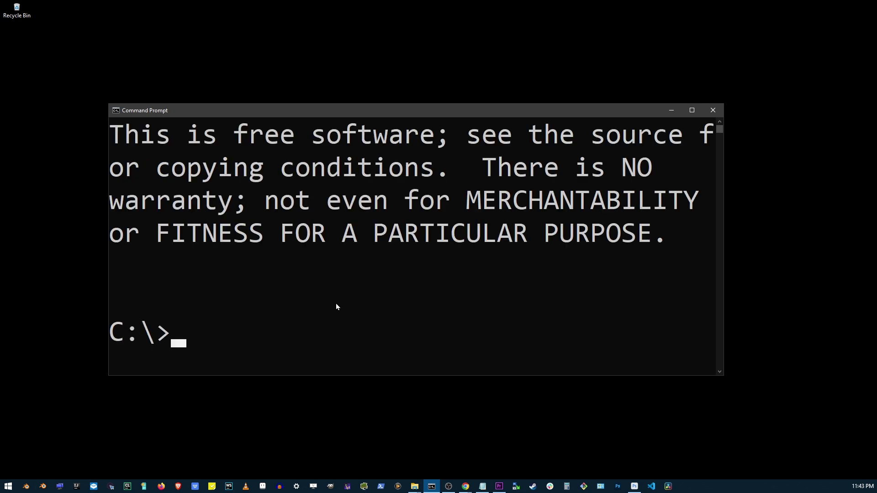
scroll(337, 306, up, 2)
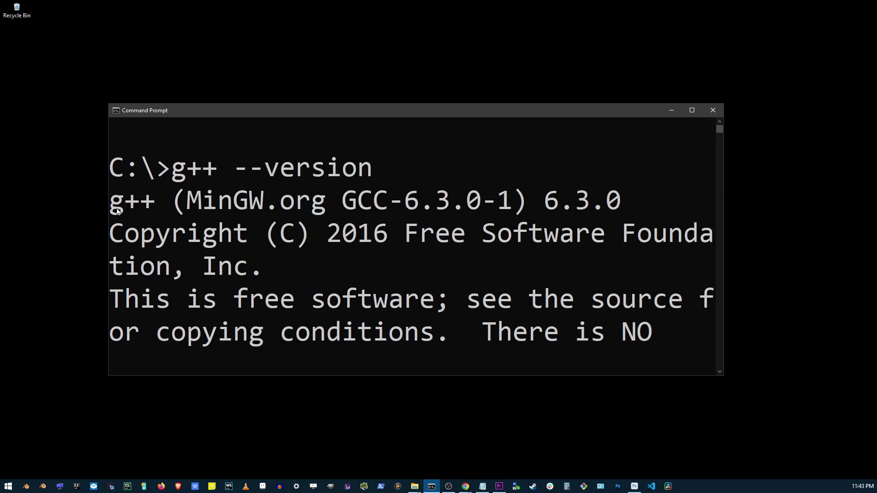
drag(117, 211, 629, 213)
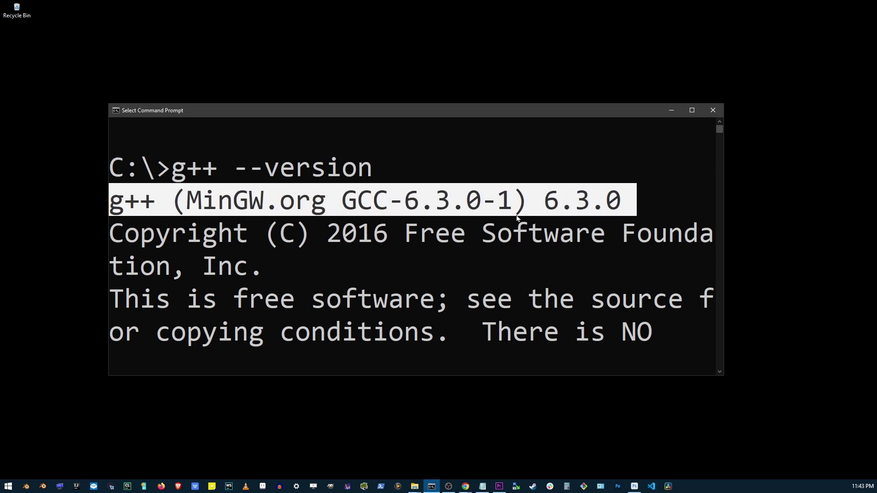